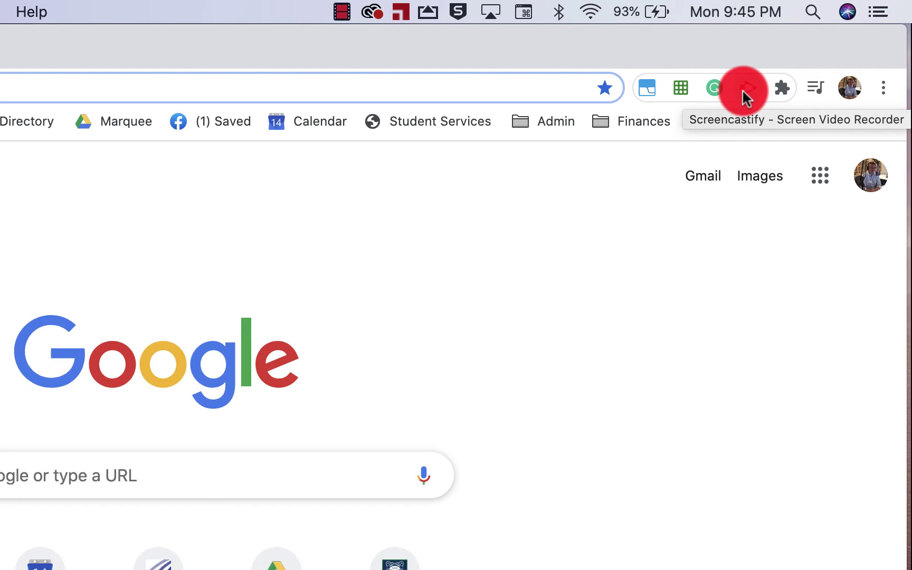
Set the Screencastify recorder to Desktop after briefly trying Browser Tab, keeping mic and webcam on
left_click(742, 88)
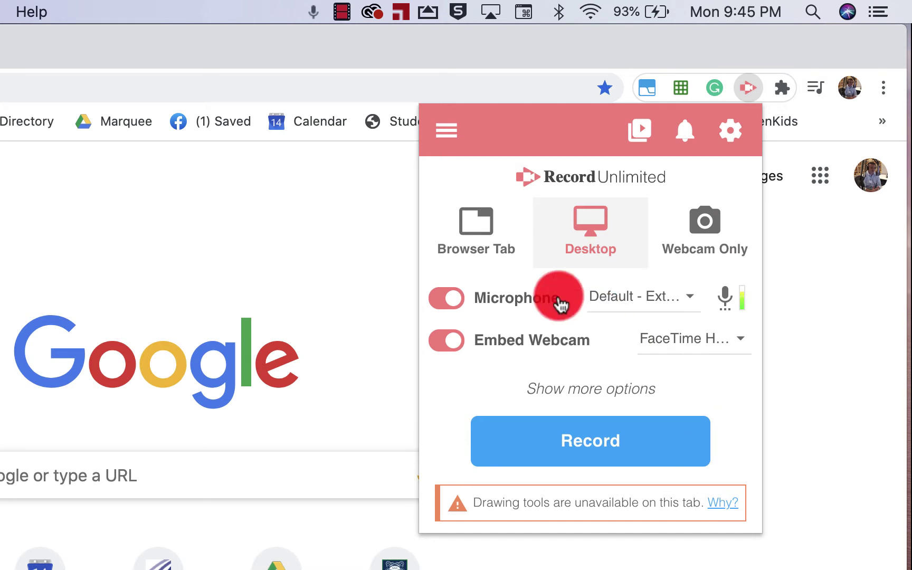
left_click(480, 233)
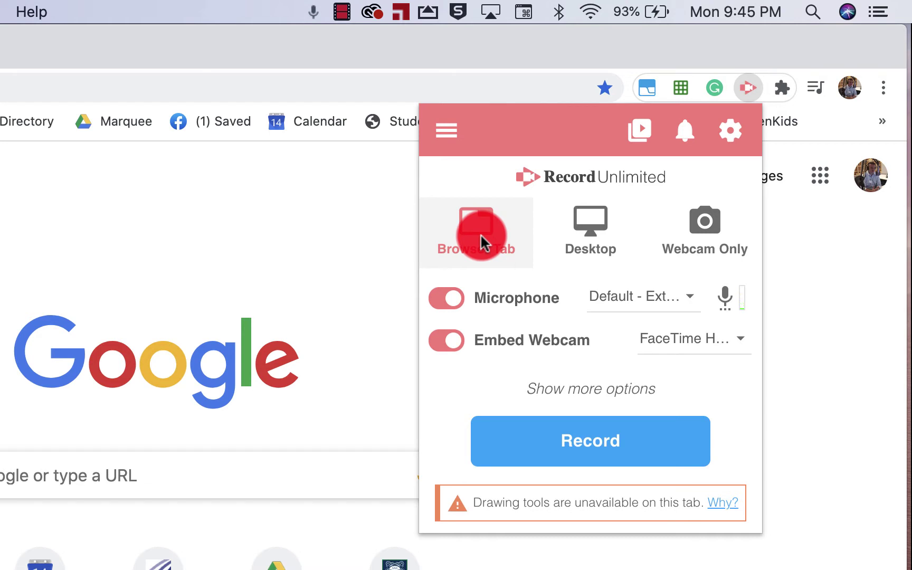
left_click(583, 232)
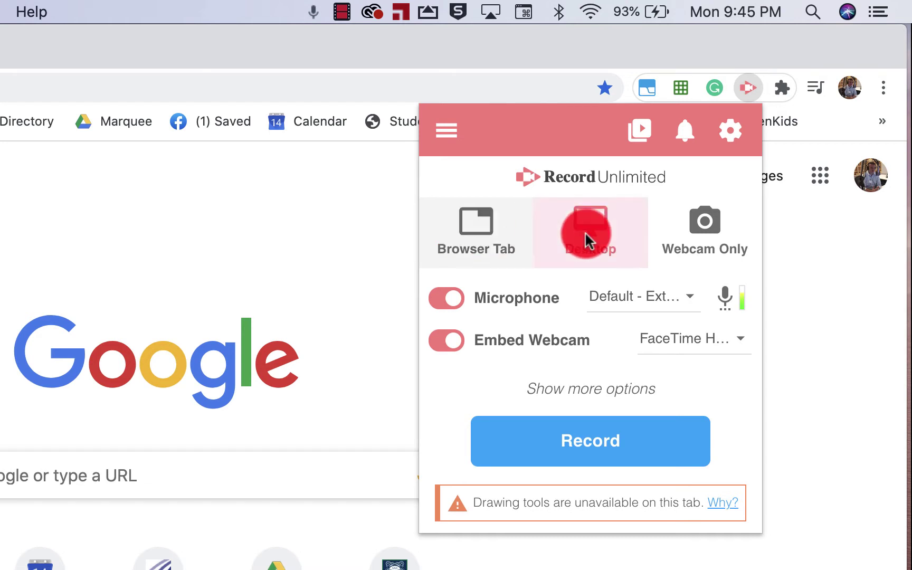
left_click(335, 90)
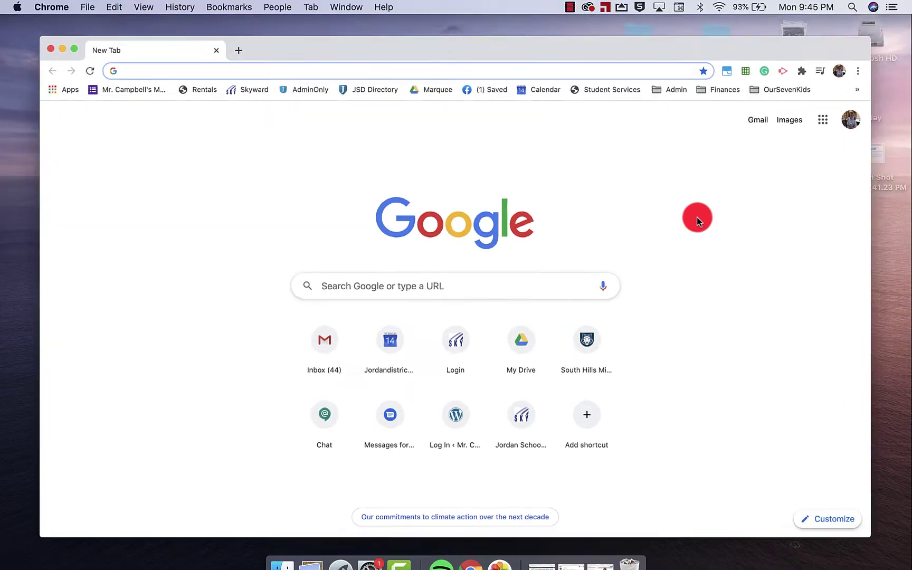
left_click(802, 56)
left_click(736, 154)
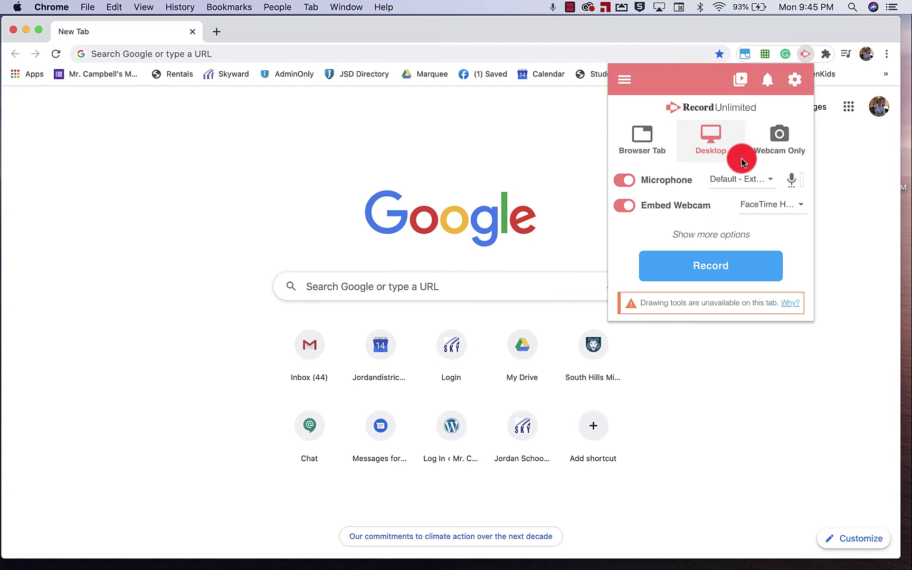
Switch to Webcam Only with External Microphone (Built-in) and FaceTime HD Camera
left_click(777, 136)
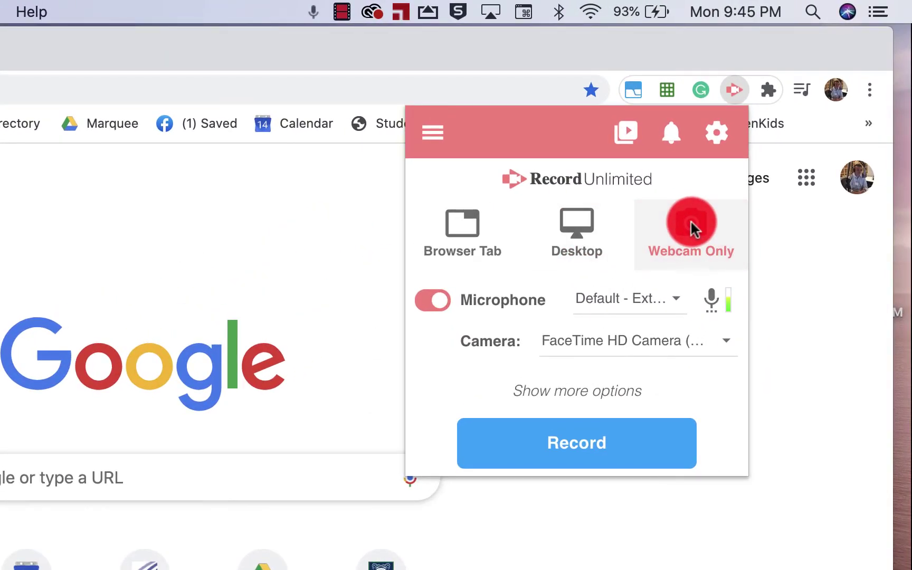
left_click(662, 299)
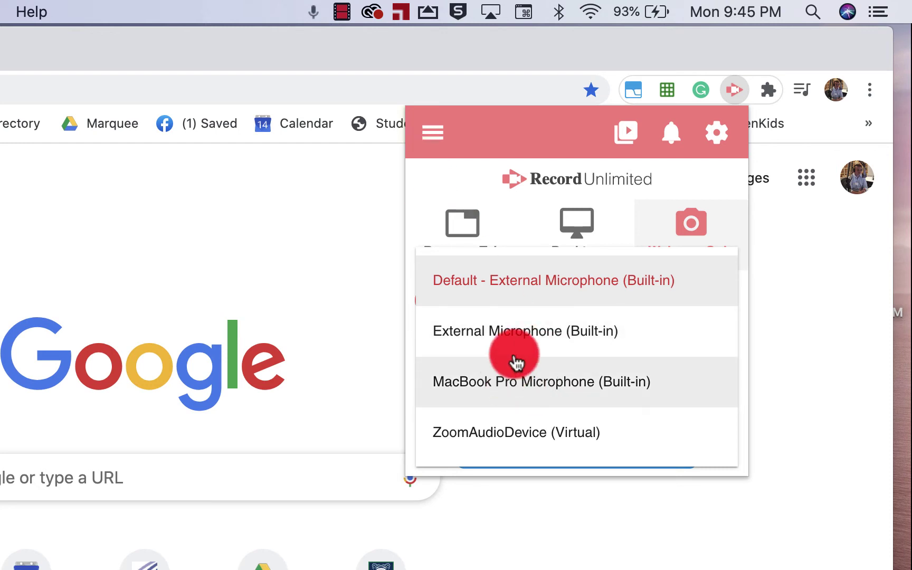
left_click(526, 332)
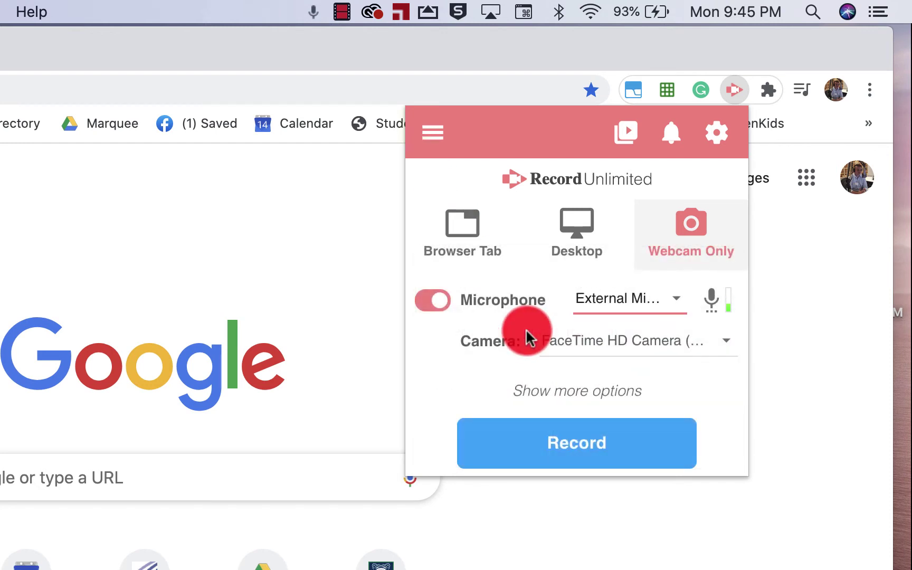
left_click(712, 348)
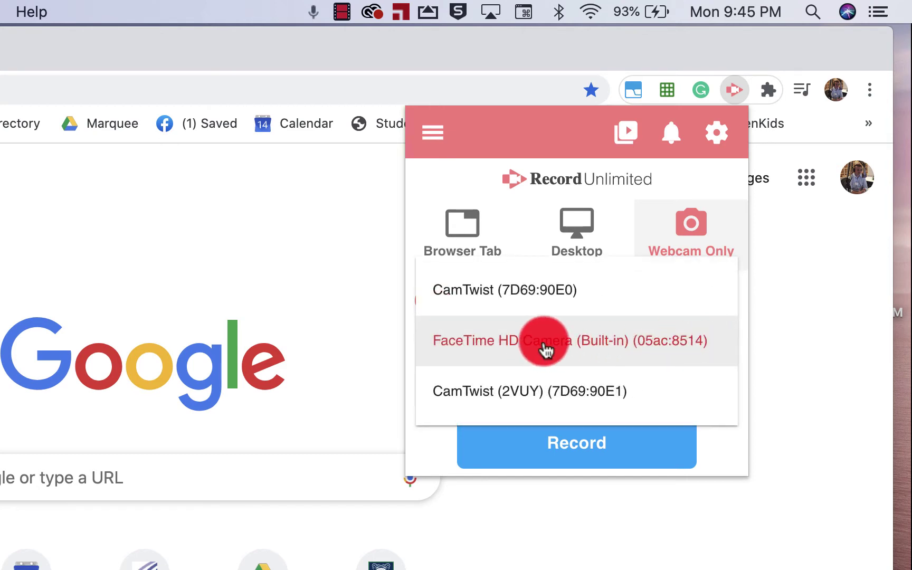
left_click(578, 332)
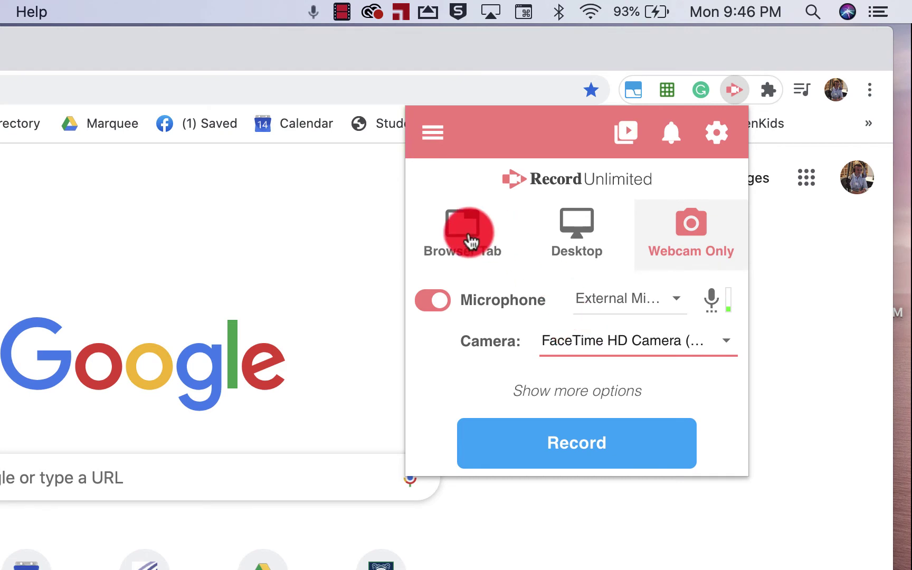
Turn tab audio off under the extra options, then return the recorder to Desktop
left_click(501, 243)
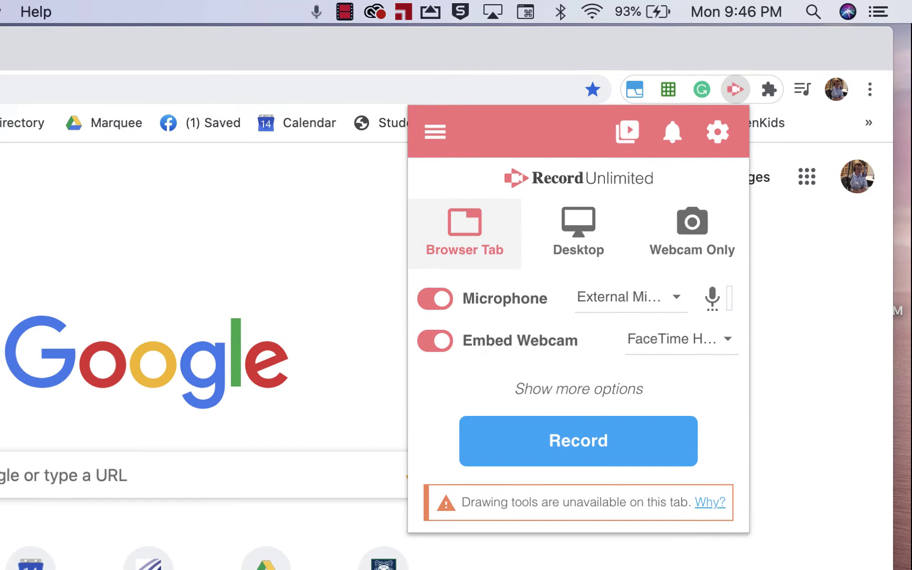
left_click(662, 294)
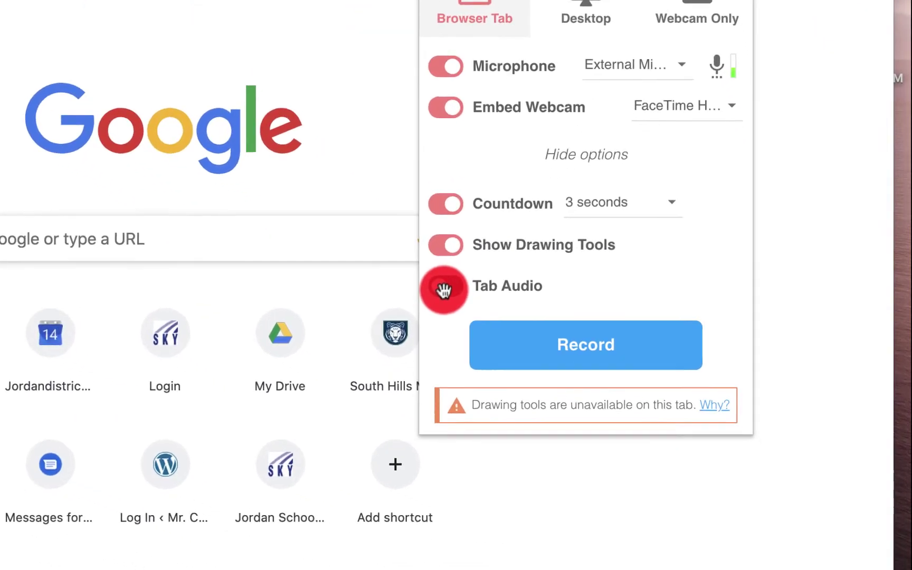
left_click(551, 397)
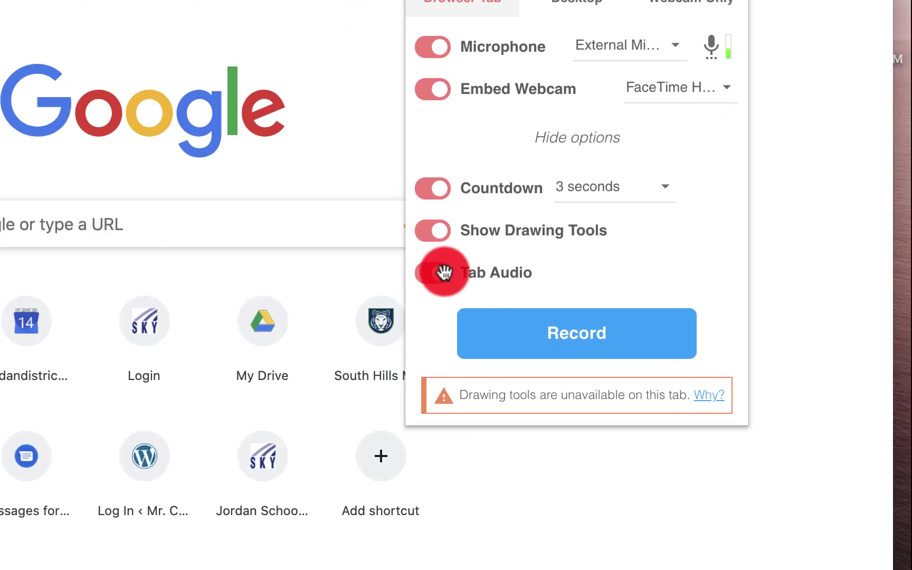
left_click(437, 274)
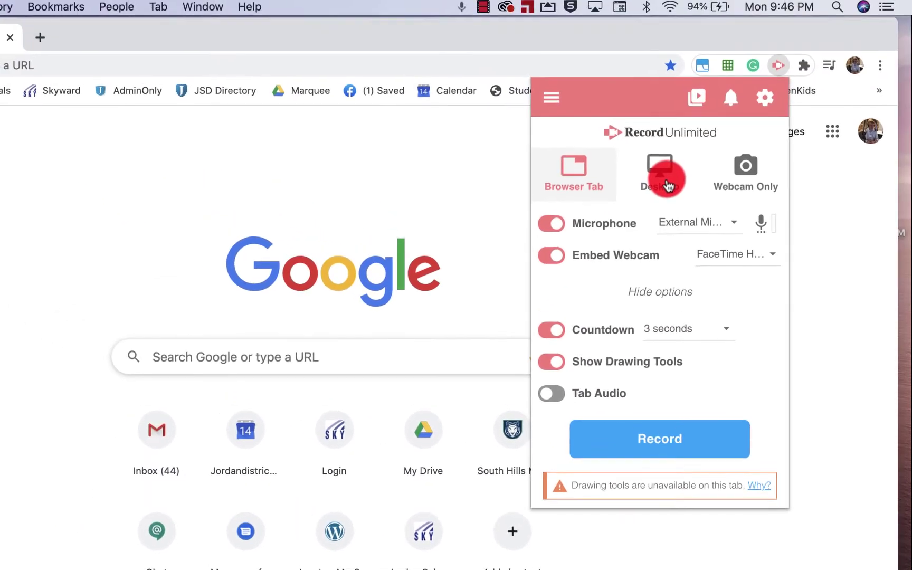
left_click(605, 80)
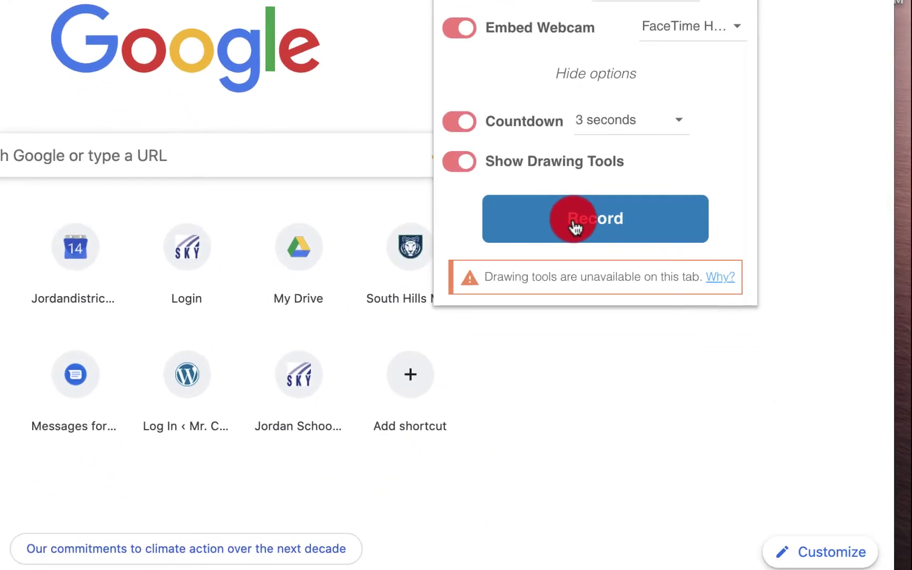
Start recording, reposition and play the webcam bubble, and share Your Entire Screen
left_click(651, 415)
mouse_move(755, 441)
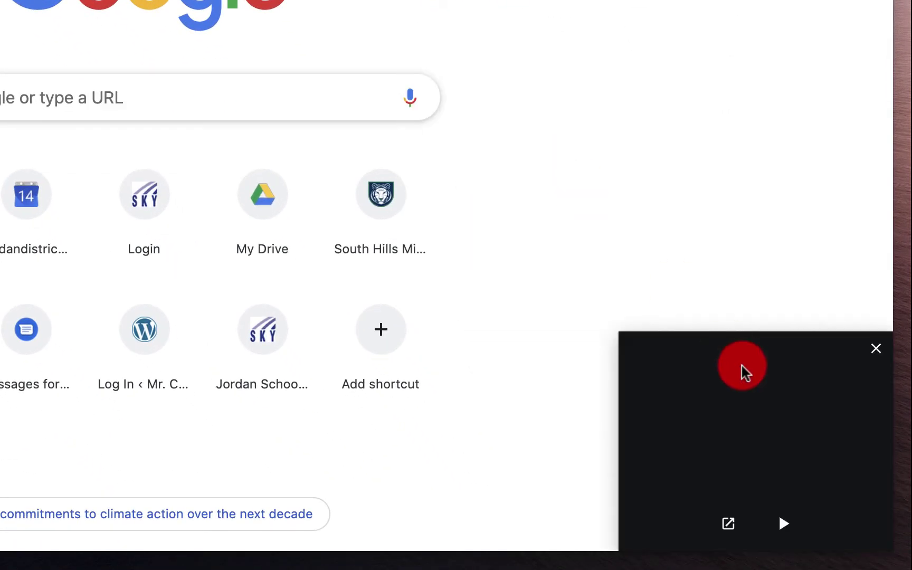
left_click_drag(747, 363, 722, 328)
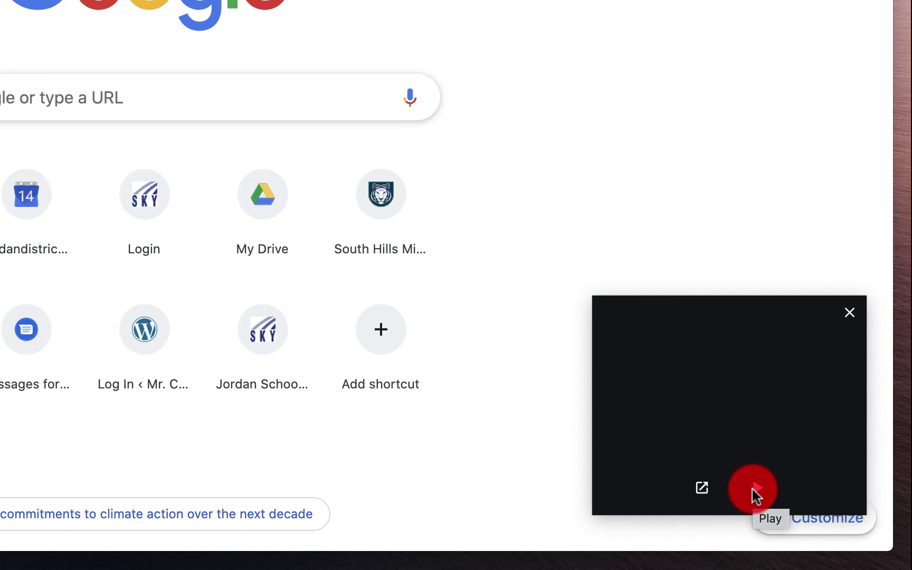
left_click(752, 489)
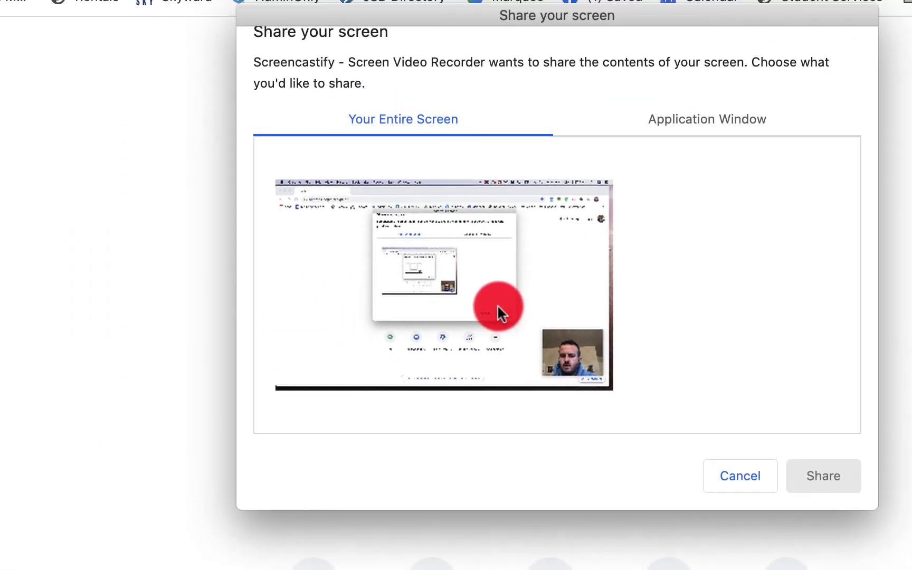
left_click(317, 216)
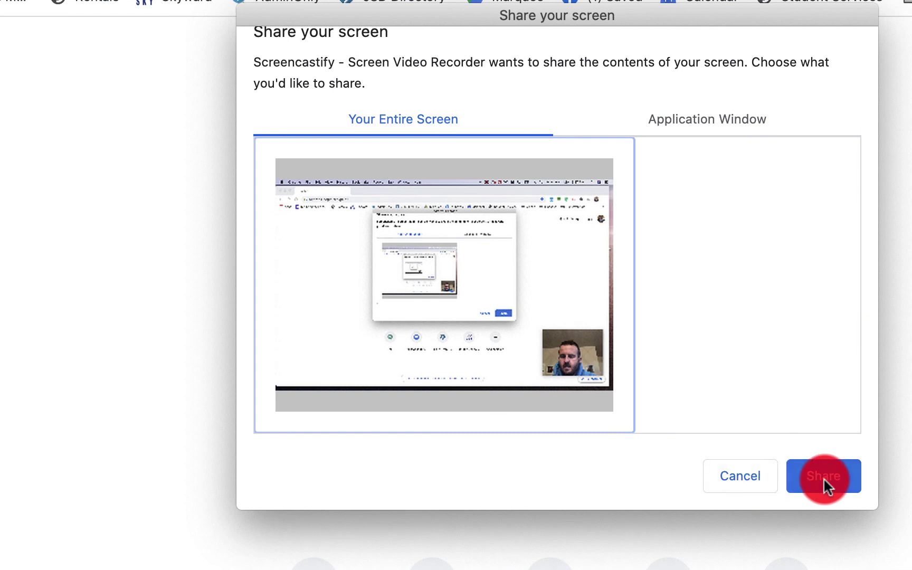